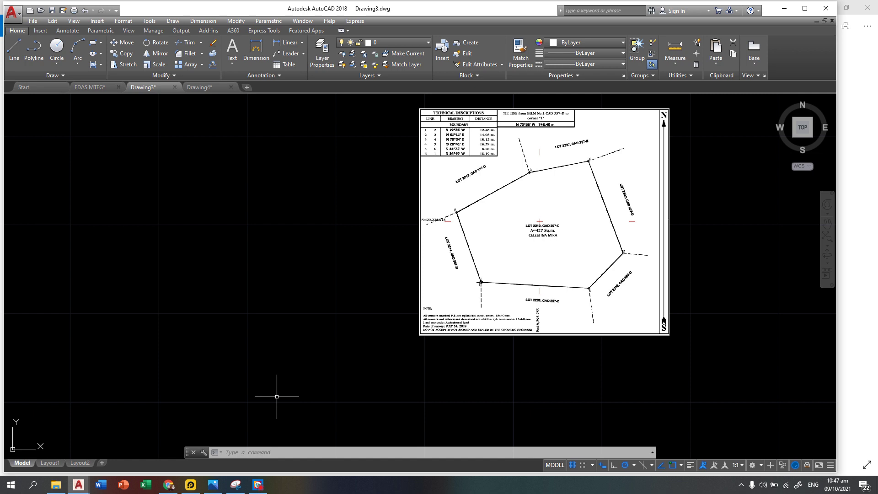
Zoom in on the lot plan's bearing-and-distance table, then zoom back out to the whole plan.
scroll(478, 146, up, 2)
scroll(478, 146, up, 2)
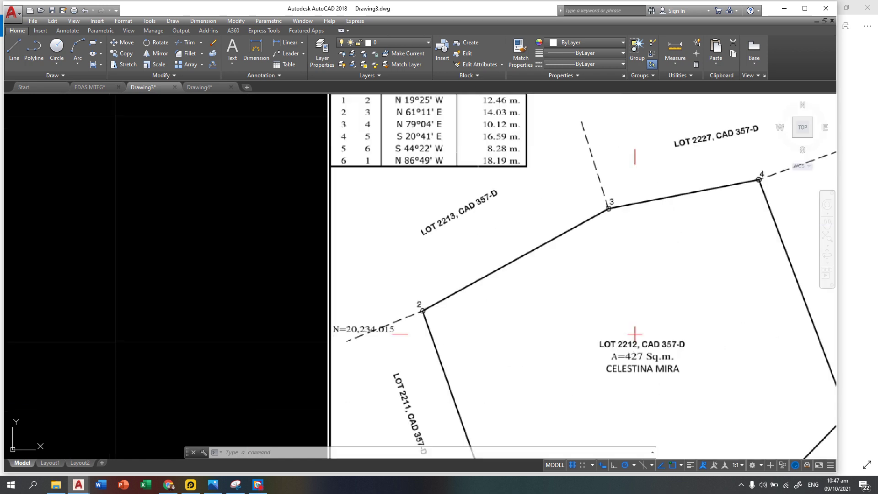
scroll(470, 225, down, 2)
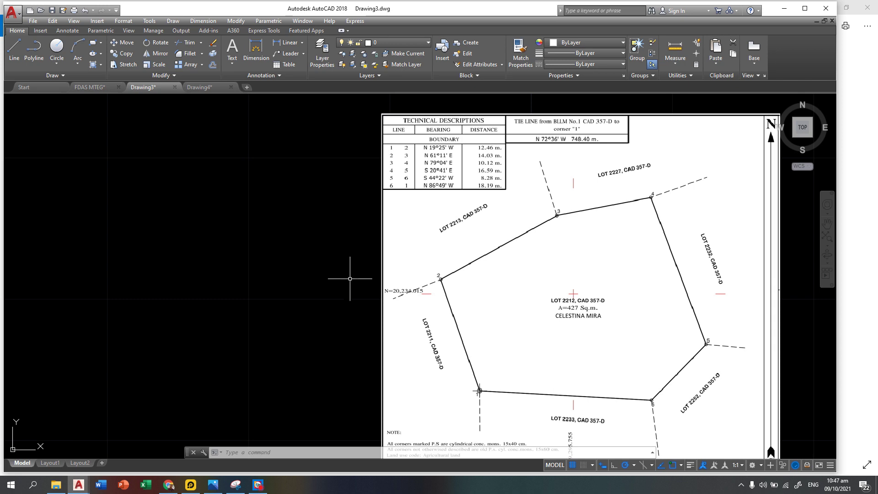
Set the drawing's angle type to Surveyor's Units in the Drawing Units dialog.
click(123, 21)
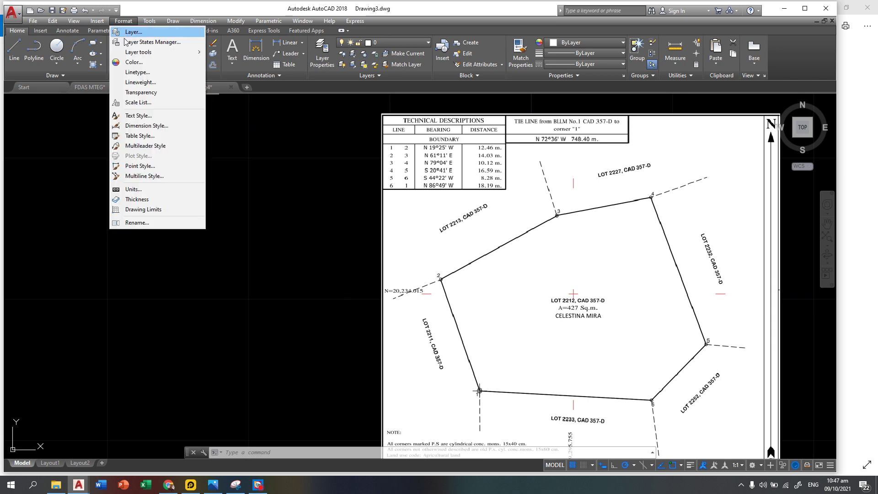
click(139, 190)
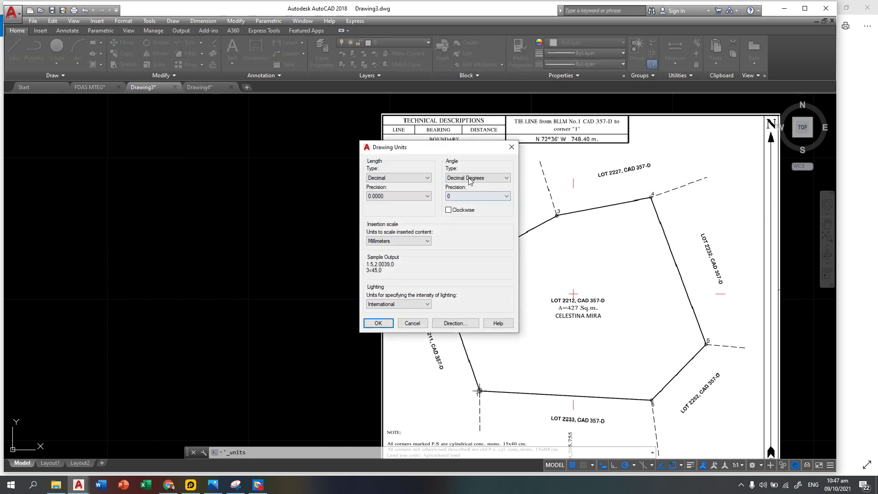
click(466, 177)
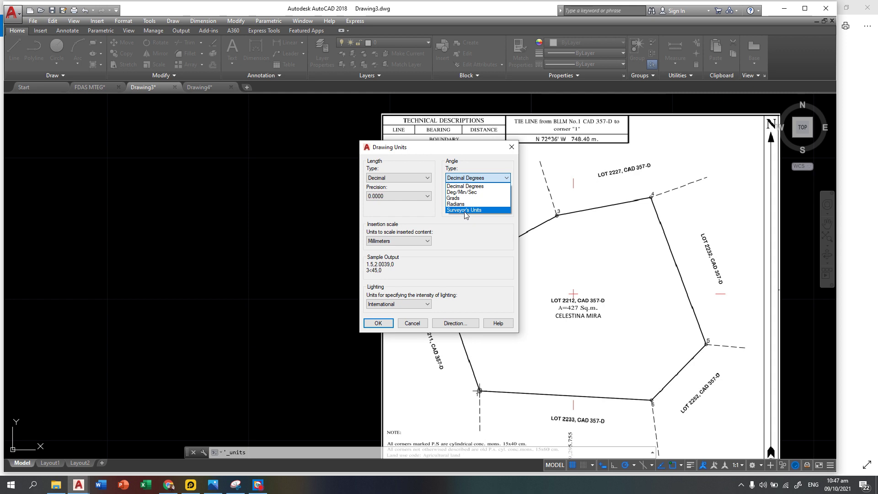
click(463, 210)
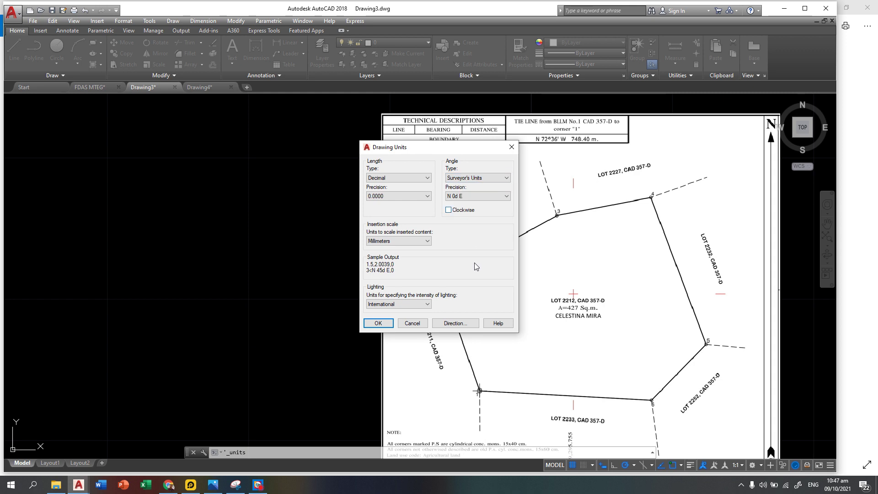
click(378, 324)
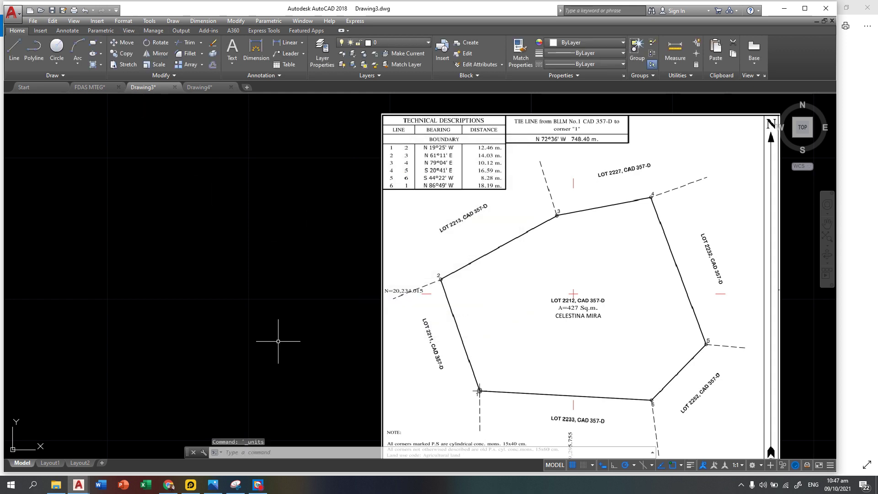
click(272, 455)
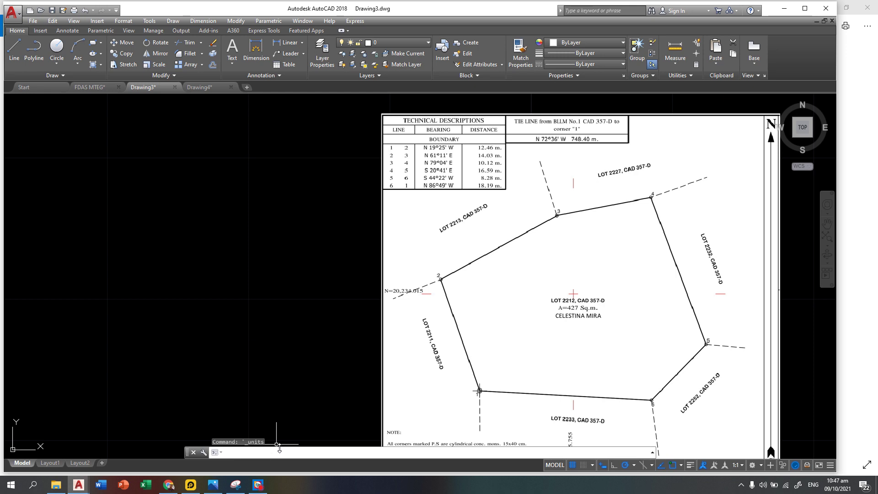
text(UNITS)
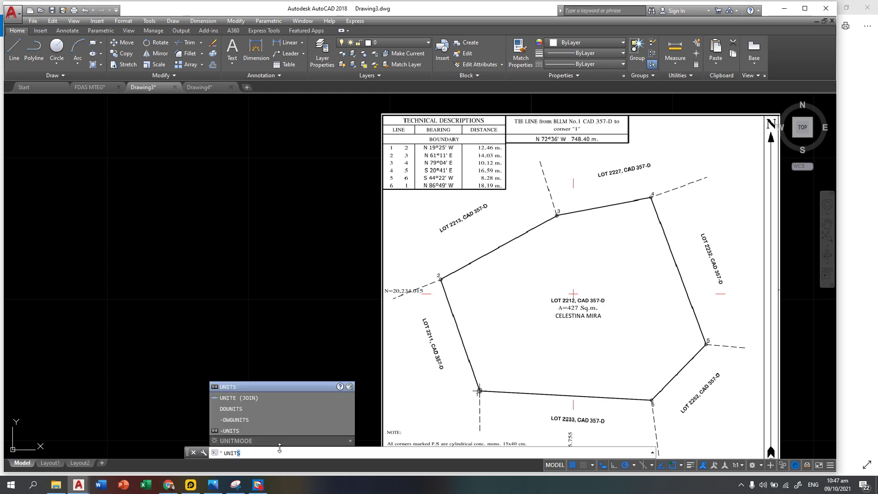
key(Return)
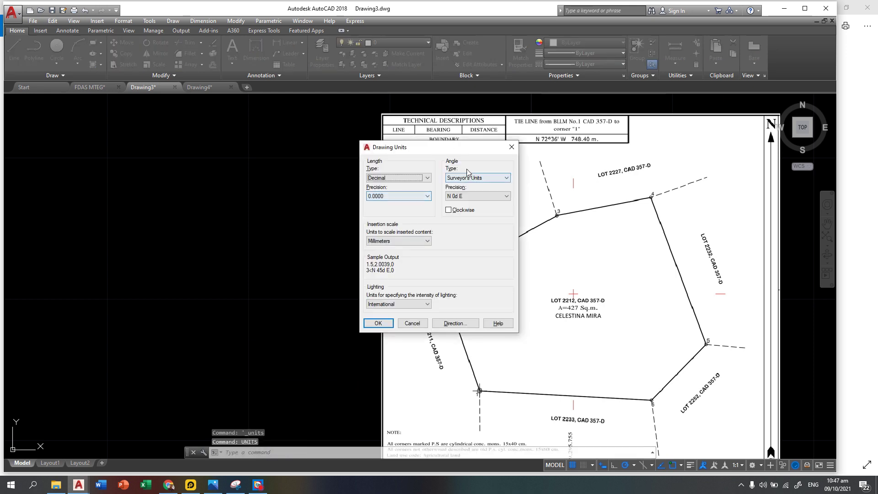
click(474, 178)
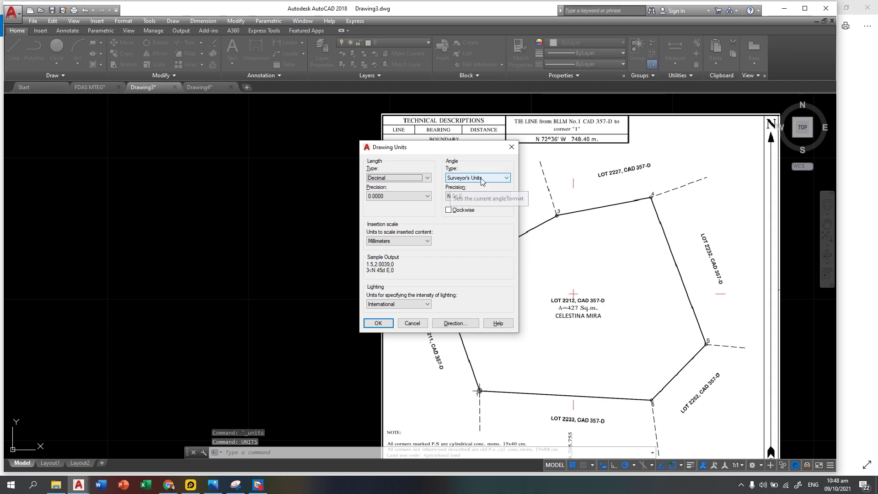
click(379, 323)
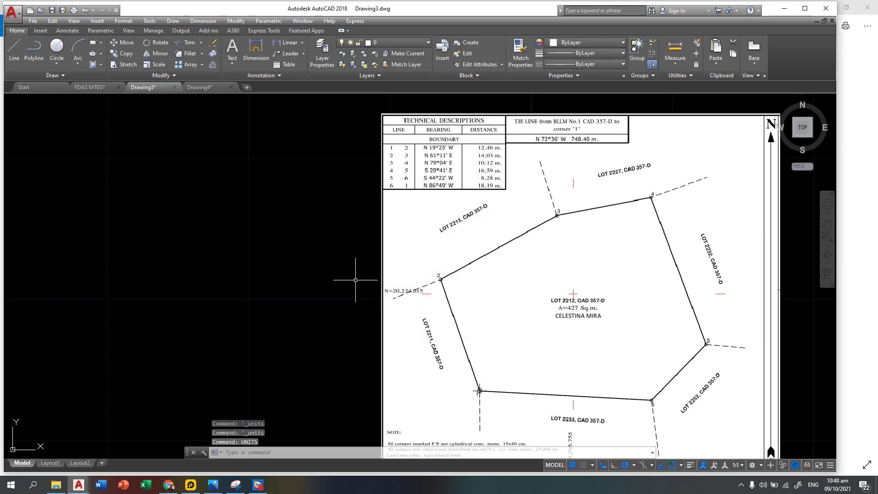
Start the LINE command (L) and pick the boundary's starting corner left of the plan.
middle_drag(325, 277, 368, 261)
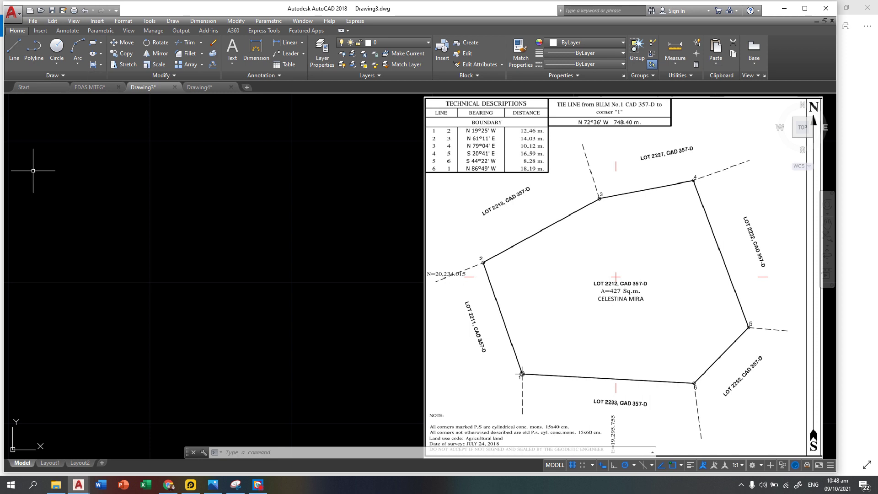
text(l)
key(Return)
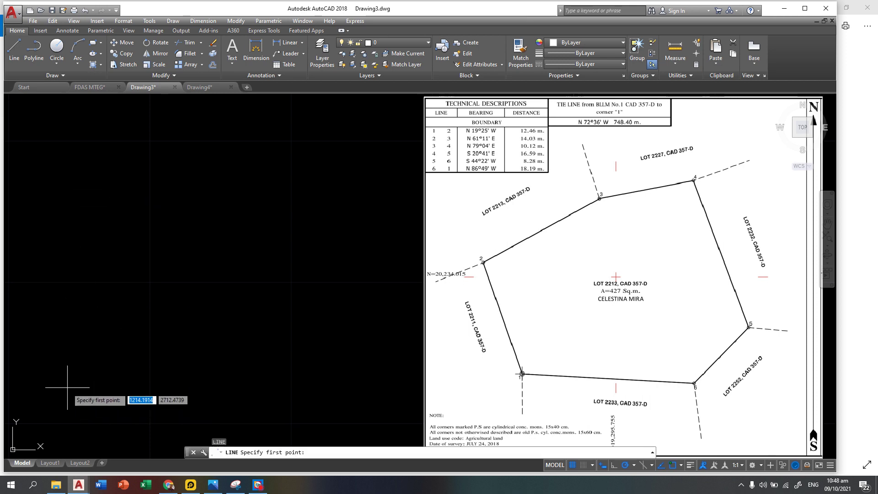
middle_drag(68, 367, 147, 357)
click(131, 329)
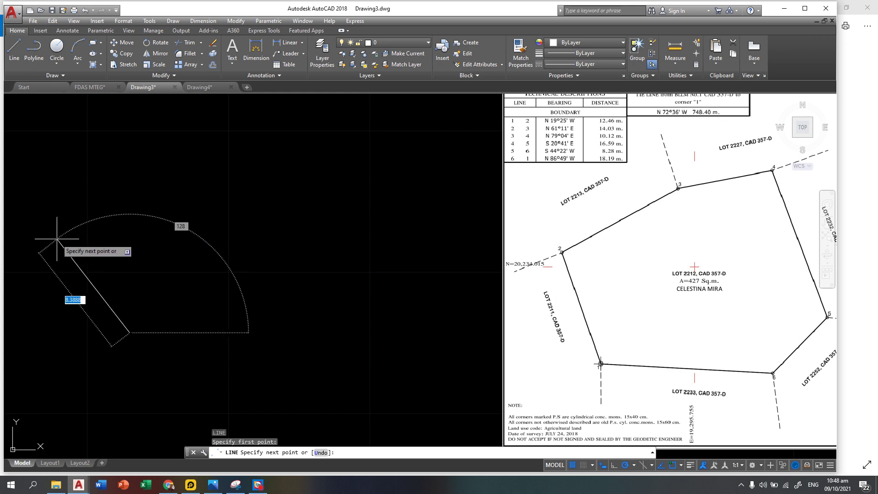
Draw the first side, 12.46 long at bearing N 19°25' W.
text(12.)
text(46)
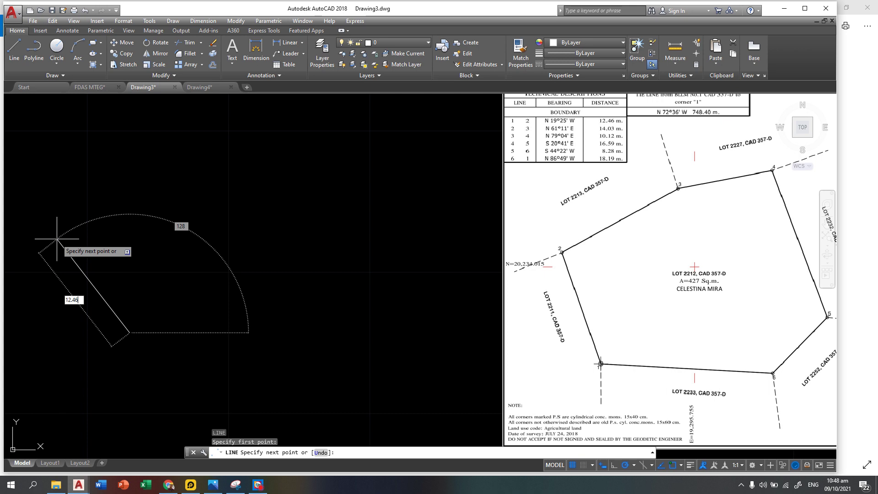
key(Tab)
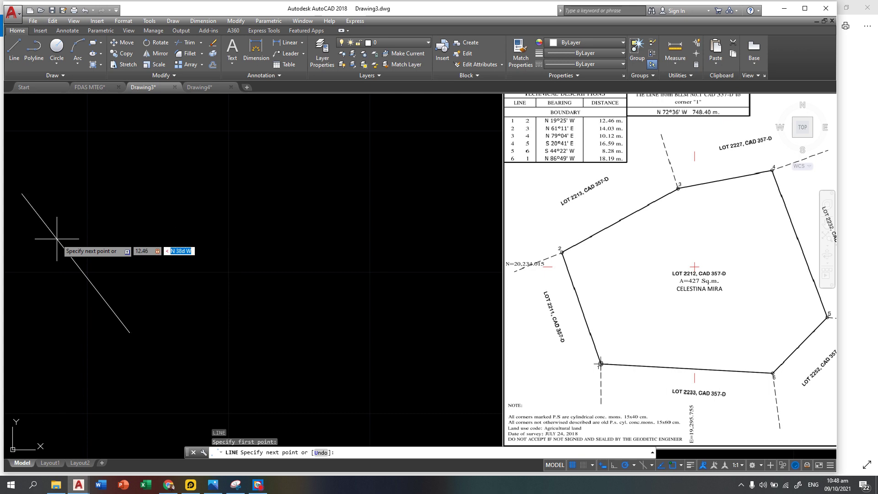
text(n)
text(19)
text(d25)
text('w)
key(Return)
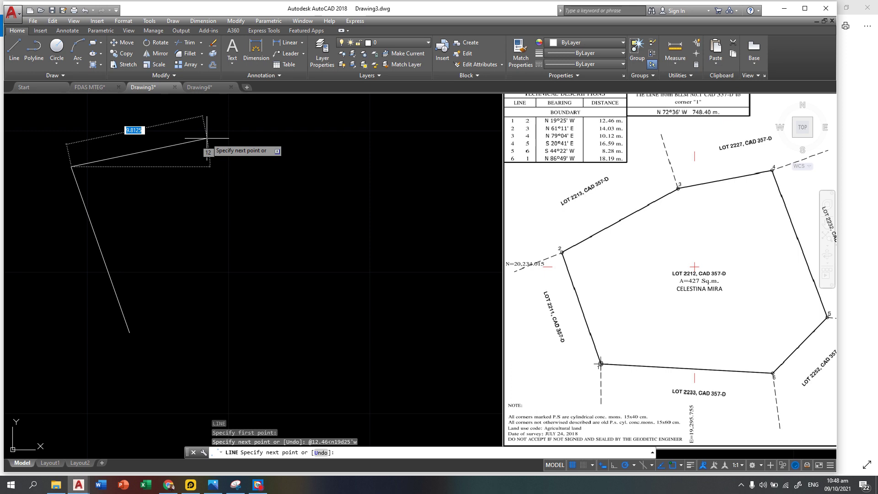
Draw the second side, 14.03 m at N 61°11' E.
text(14.03)
key(Tab)
text(n61)
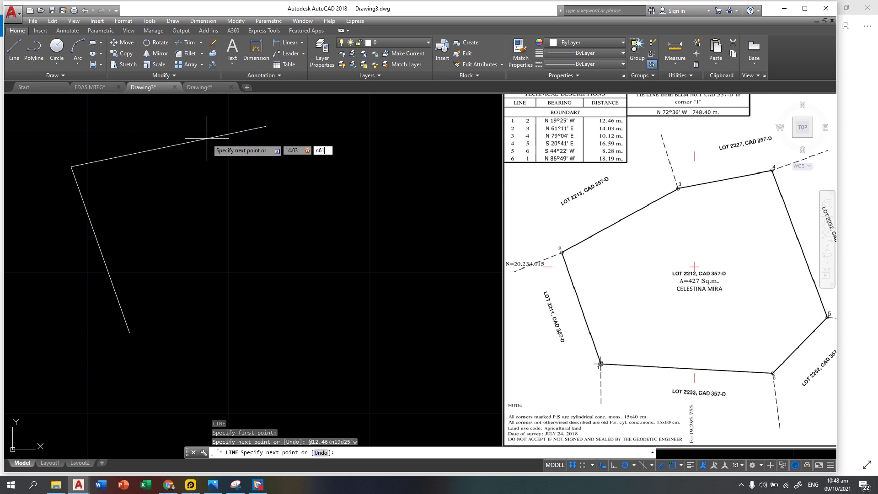
text(d11')
text(e)
key(Return)
Enter the 10.12 m length and N 79°04' E bearing for the third side.
middle_drag(207, 137, 230, 213)
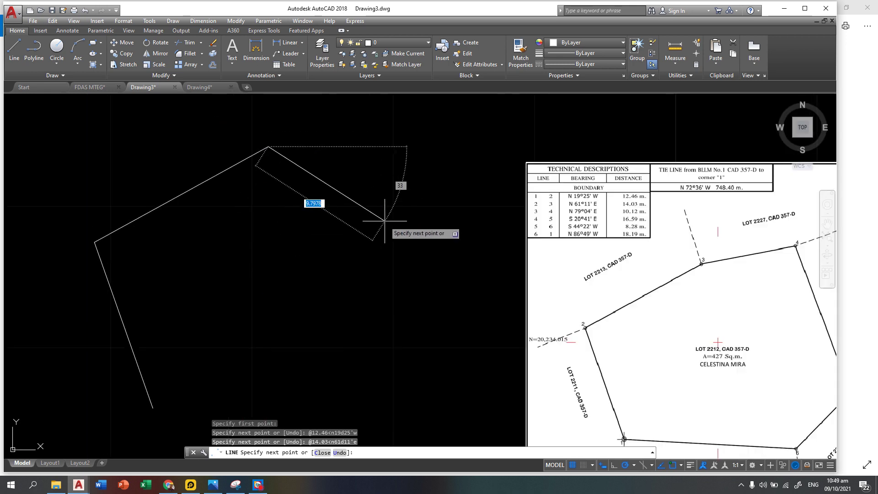
text(10.1)
text(2)
key(Tab)
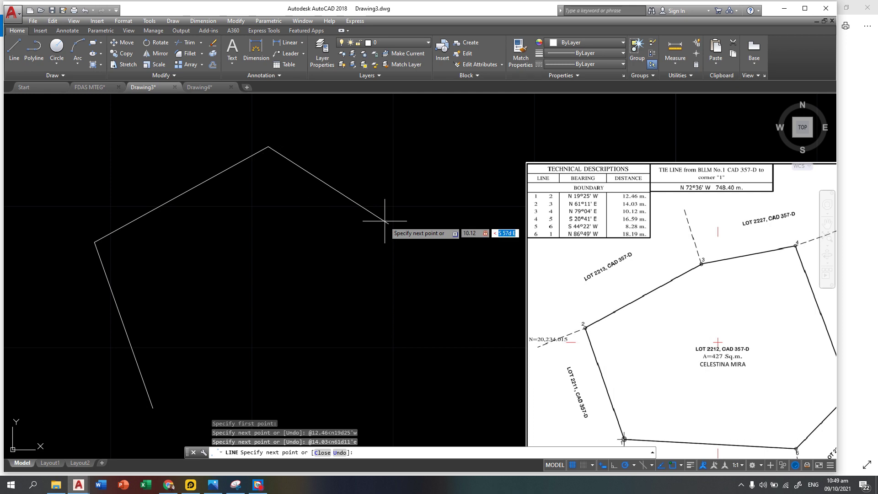
text(n79d04'e)
Commit the 10.12 m side, then draw the 16.59 m side at S 20°41' E.
key(Return)
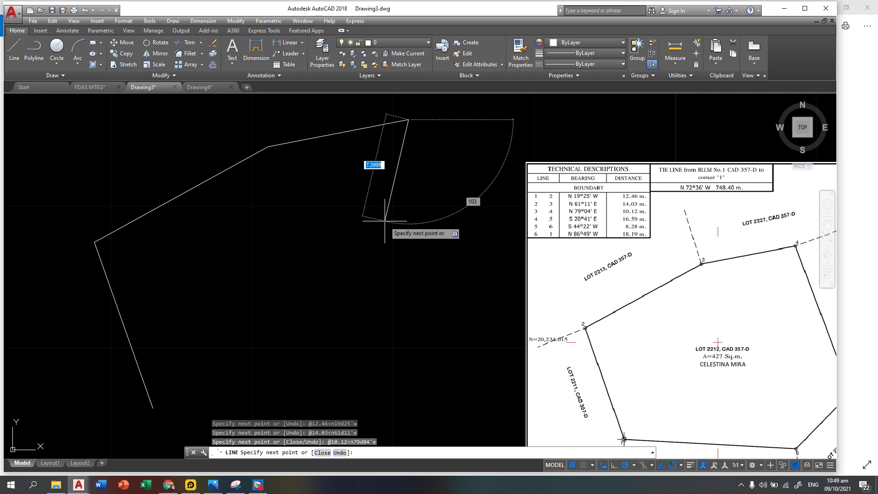
text(16.59)
key(Tab)
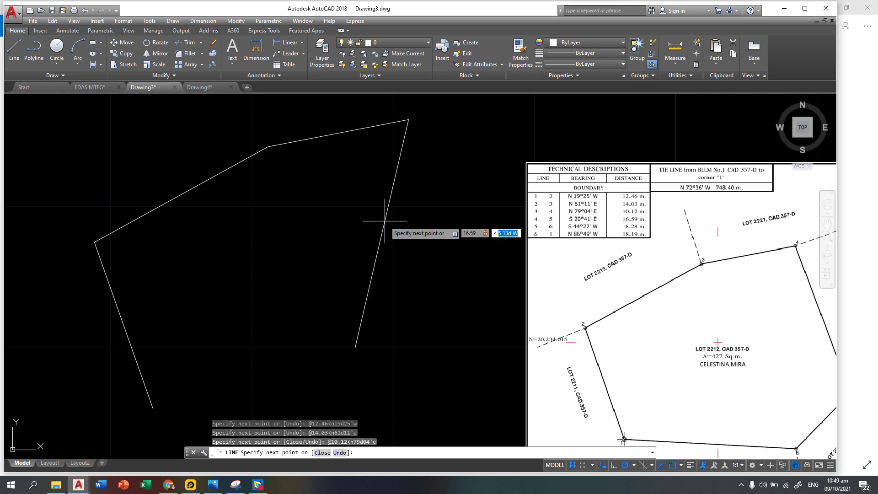
text(s)
text(20d)
text(41)
text(')
text(e)
key(Return)
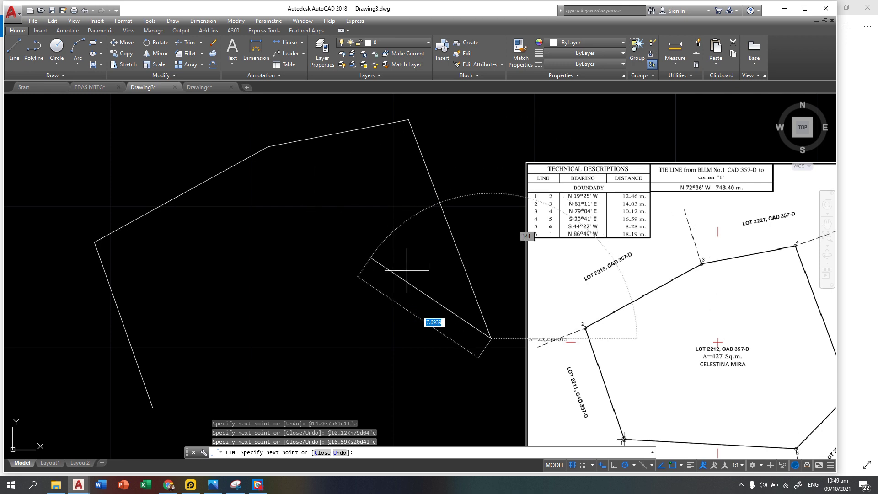
Draw the fifth side, 8.28 m at S 44°22' W.
middle_drag(376, 283, 375, 196)
text(8.28)
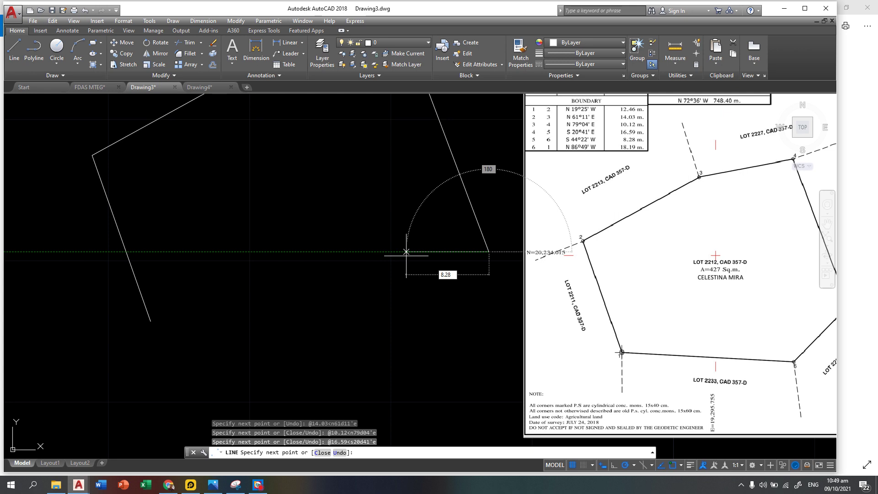
key(Tab)
text(s44d22')
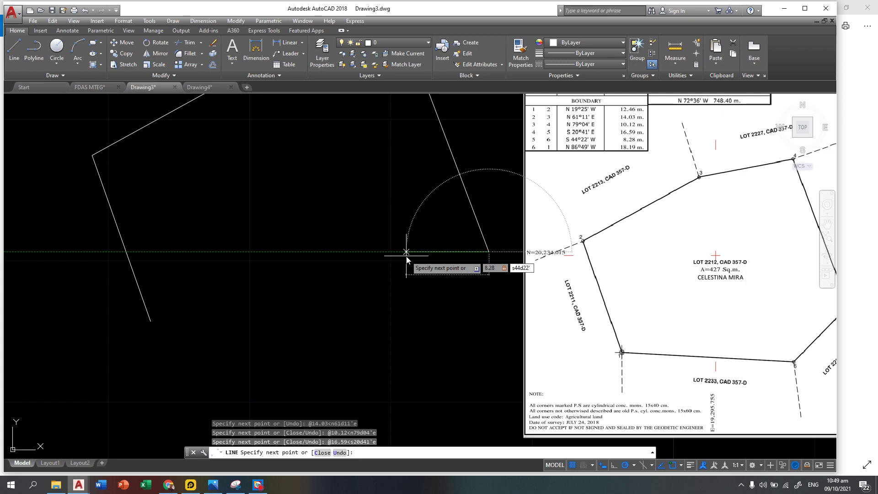
text(w)
key(Return)
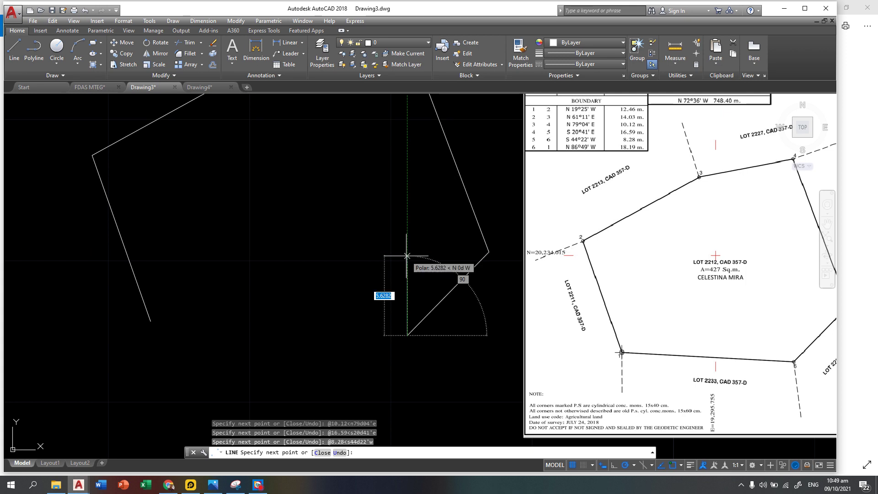
Draw the closing sixth side, 18.19 m at N 86°49' W.
text(18.19)
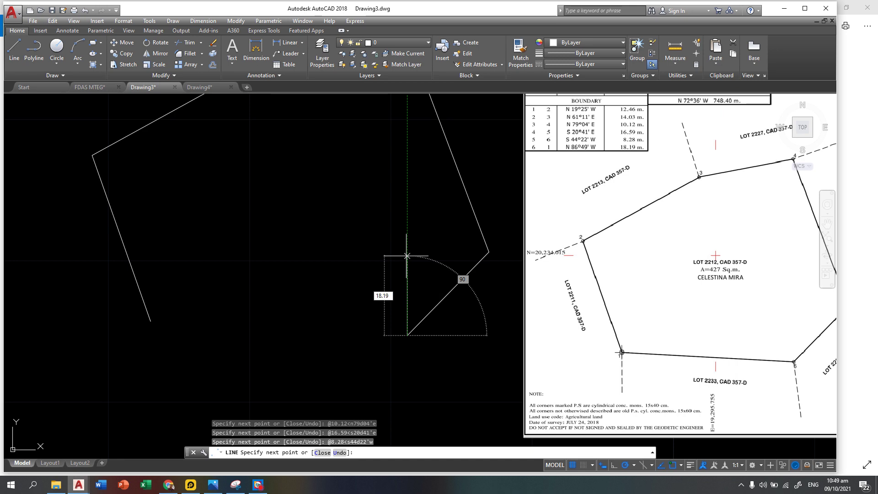
key(Tab)
text(n)
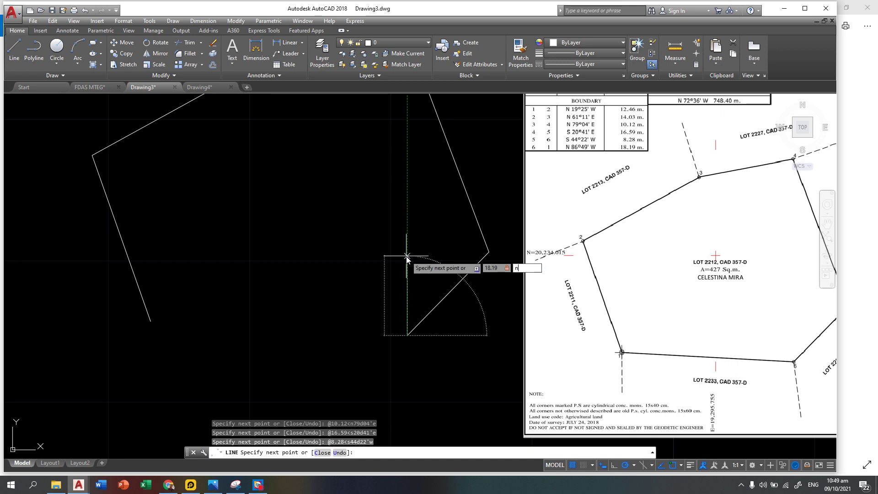
text(86d49'w)
key(Return)
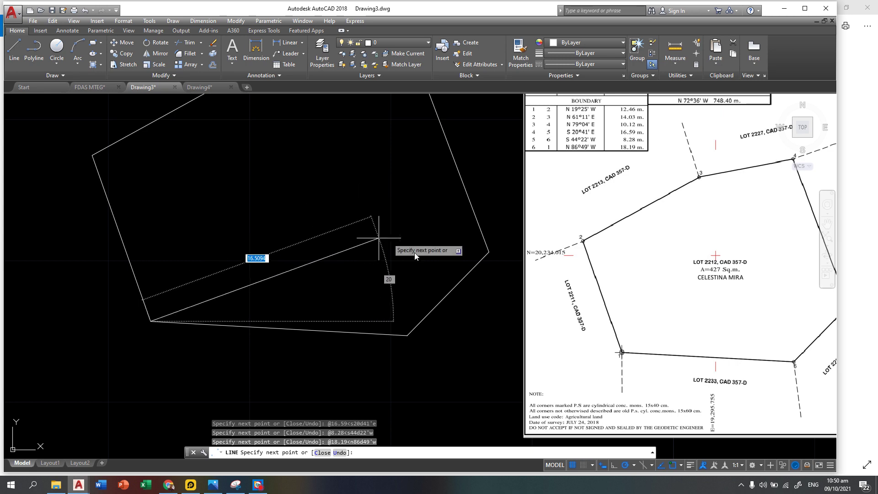
End LINE, reframe the finished lot, and expand the command history with F2.
key(Return)
scroll(375, 238, down, 4)
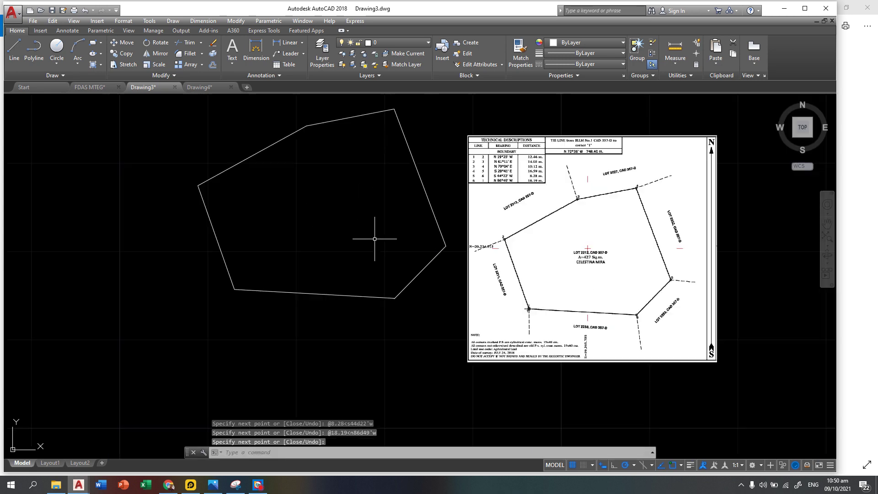
scroll(374, 238, up, 2)
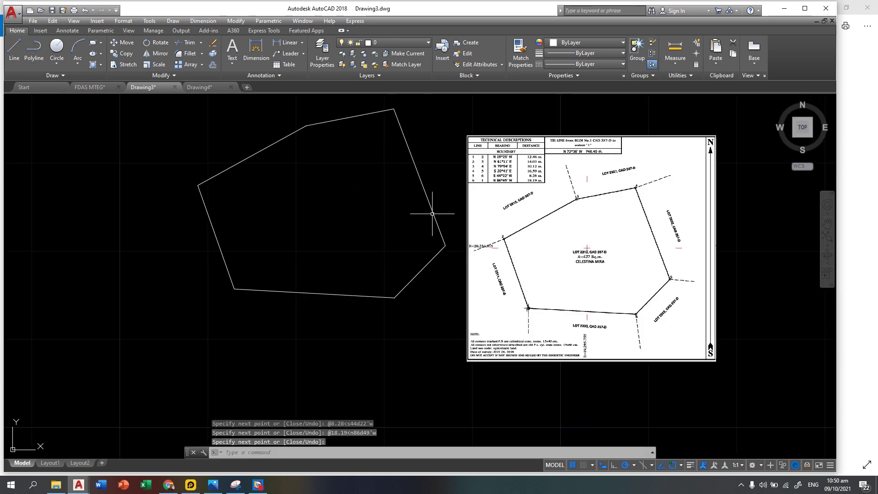
scroll(517, 161, up, 2)
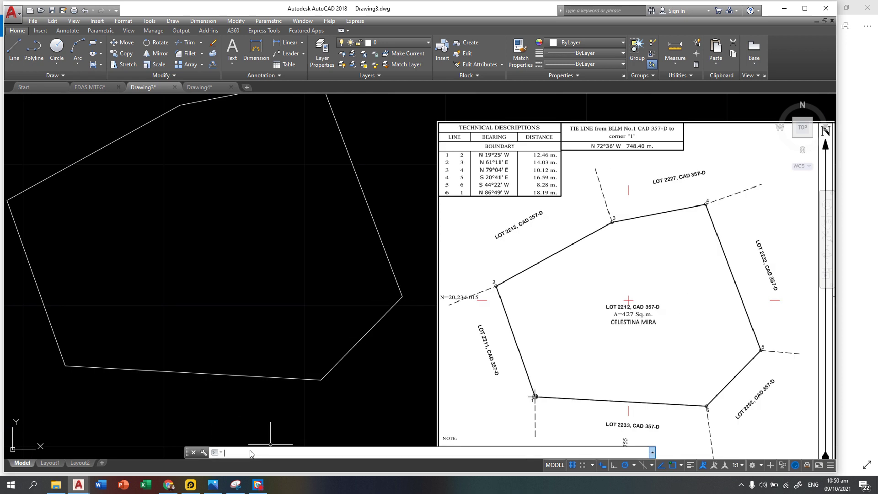
key(F2)
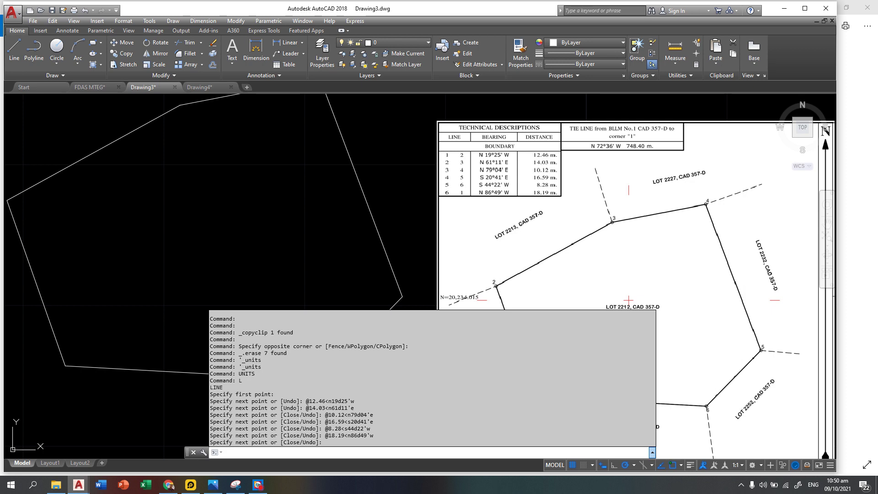